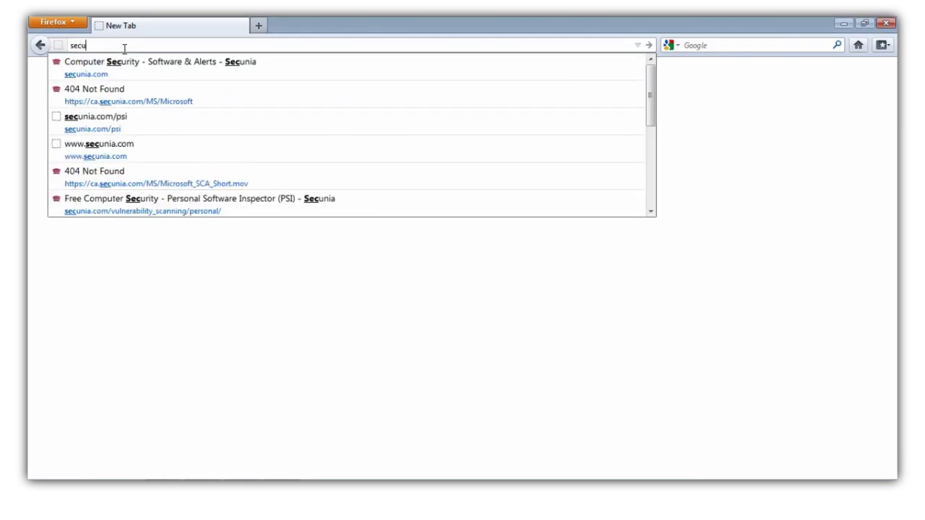
Enter secunia.com in the Firefox address bar.
type("nia.")
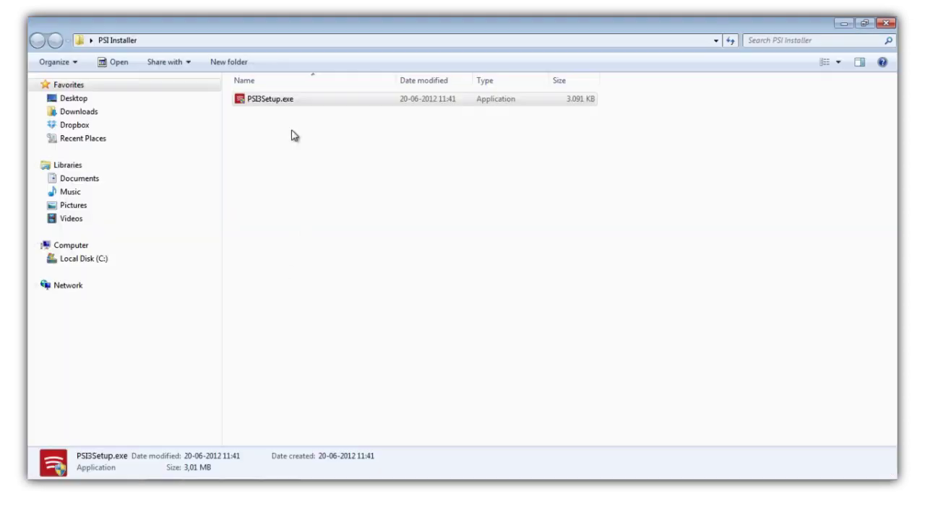
Launch PSI3Setup.exe and view the installer language options.
left_click(284, 100)
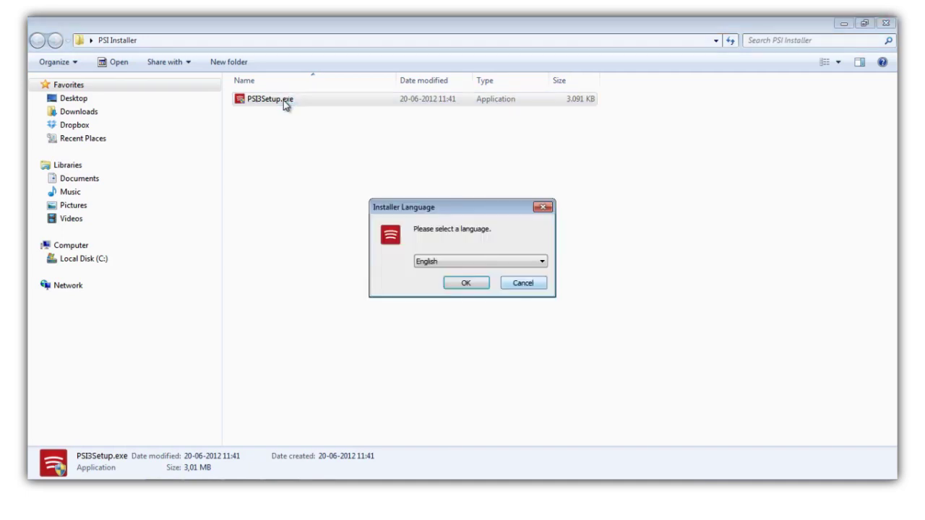
left_click(542, 263)
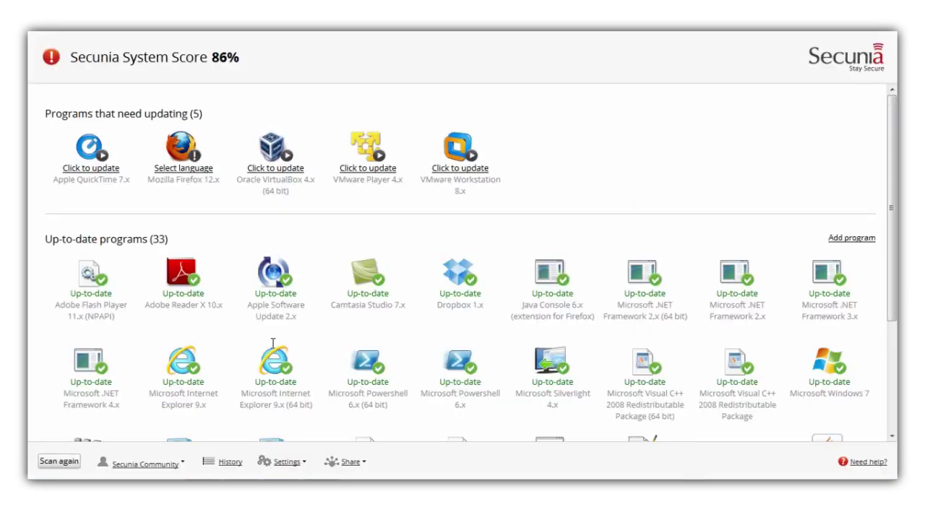
Rescan the computer for outdated programs, yielding an 86% system score.
left_click(66, 467)
left_click(838, 239)
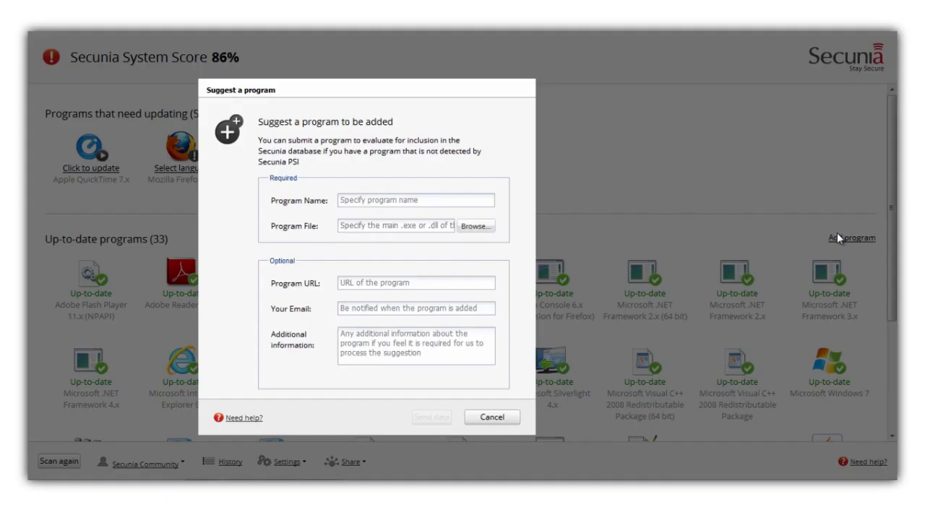
left_click(492, 419)
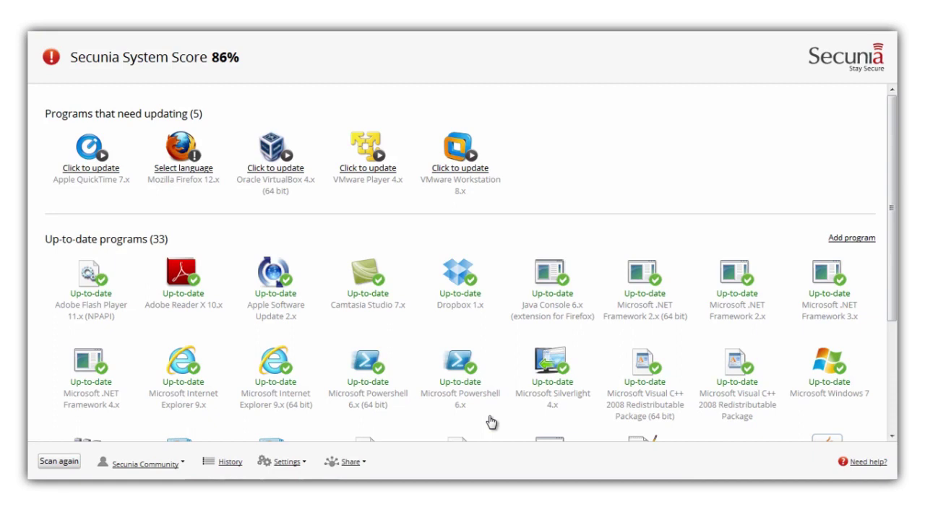
Ignore updates for VMware Workstation 8.x and scroll to the list bottom.
right_click(454, 149)
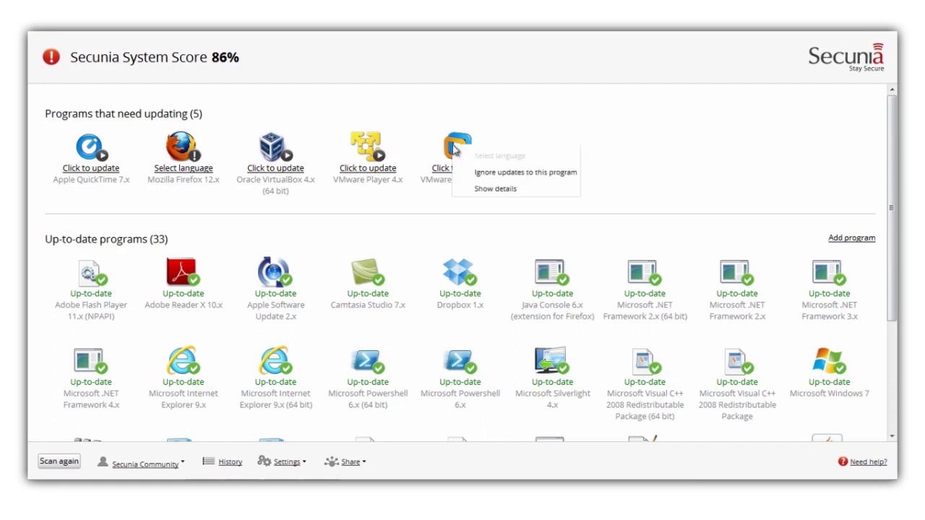
left_click(479, 172)
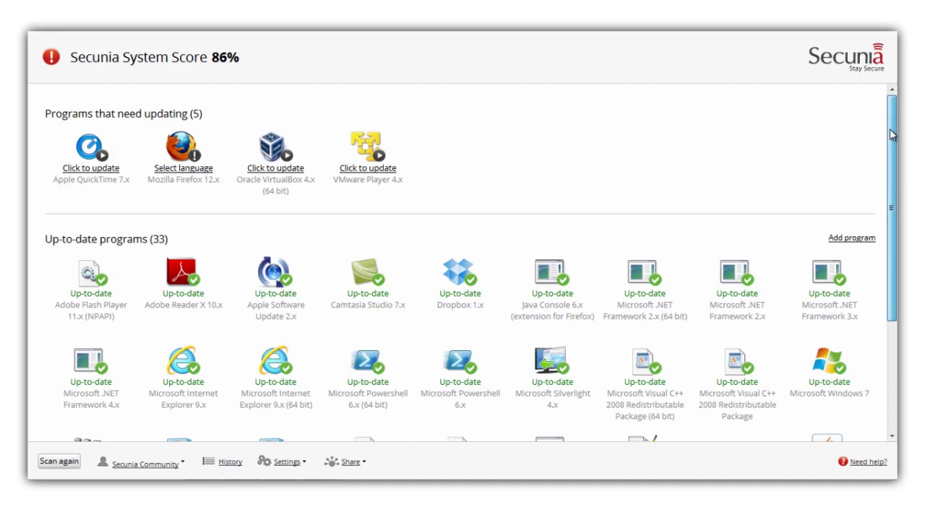
left_click_drag(893, 135, 893, 307)
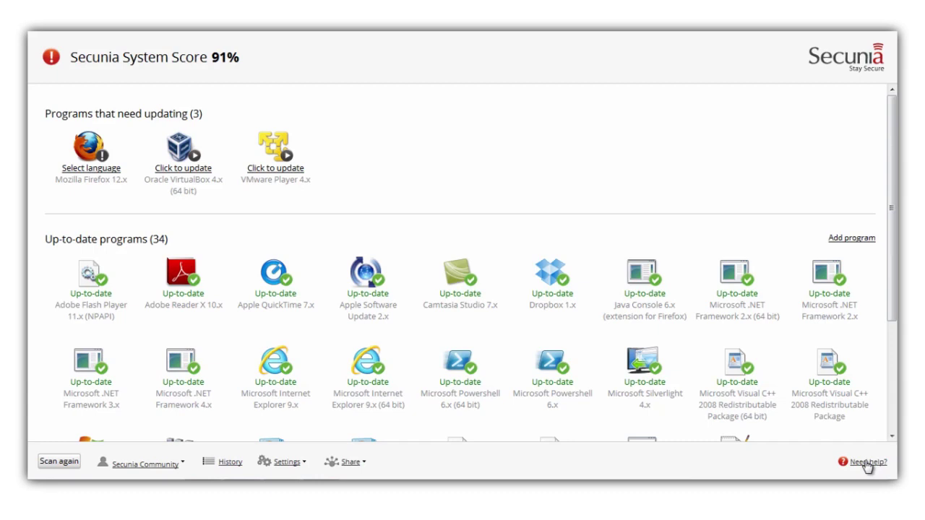
Open the user guide at The Secunia PSI Forum topic.
left_click(868, 466)
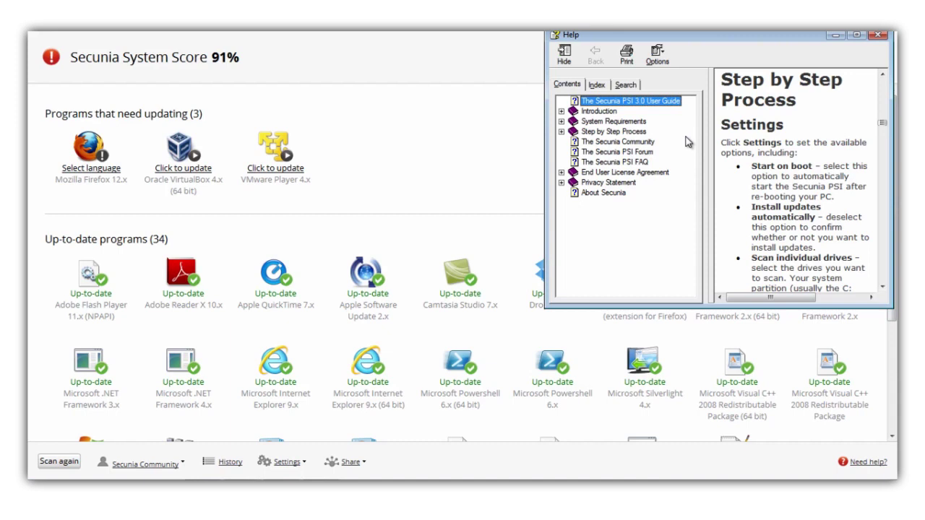
left_click(640, 152)
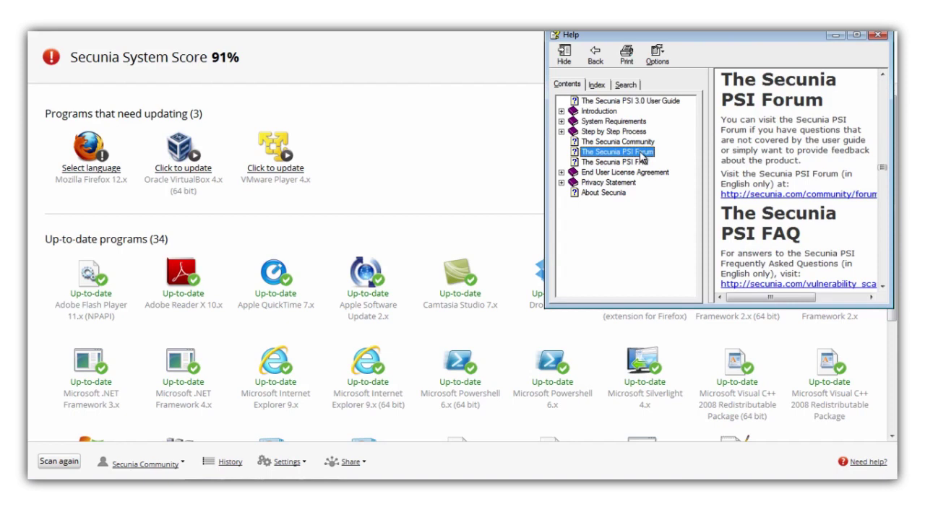